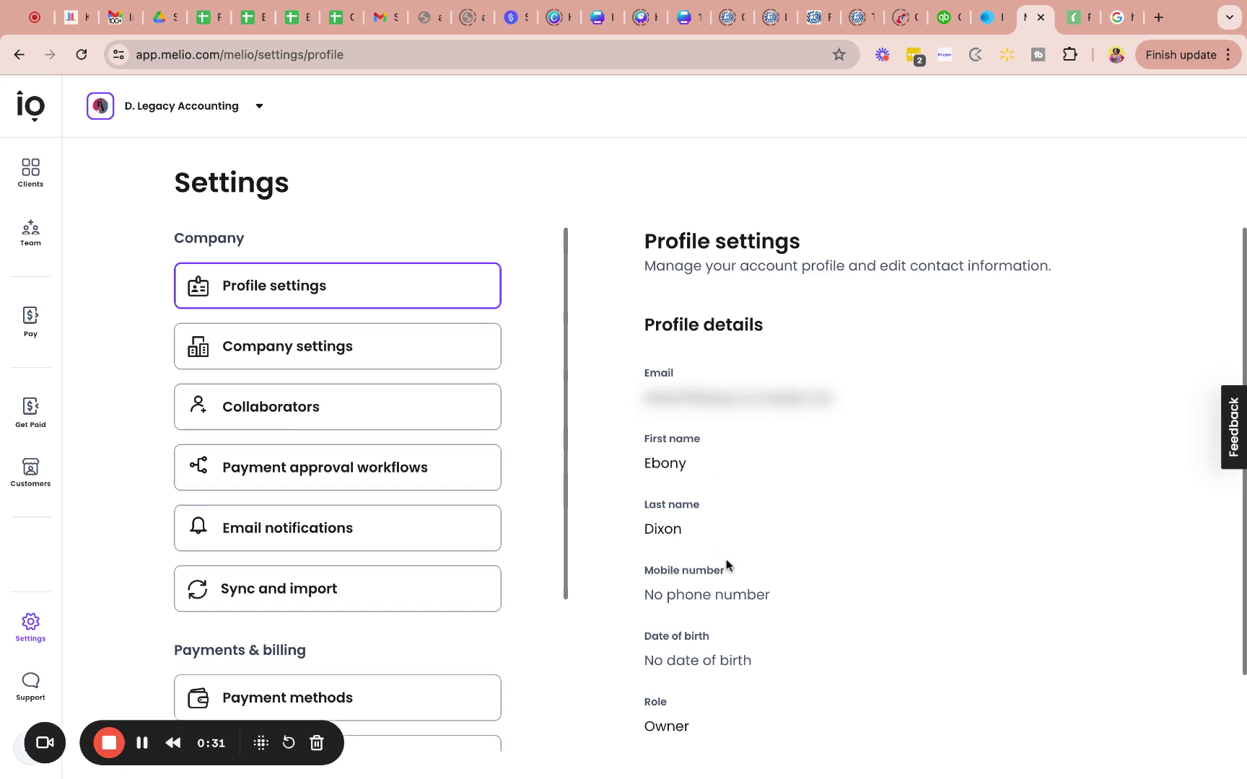
# Open Company settings and review the business details, legal information and payment page URL.
pyautogui.scroll(-3, 736, 569)
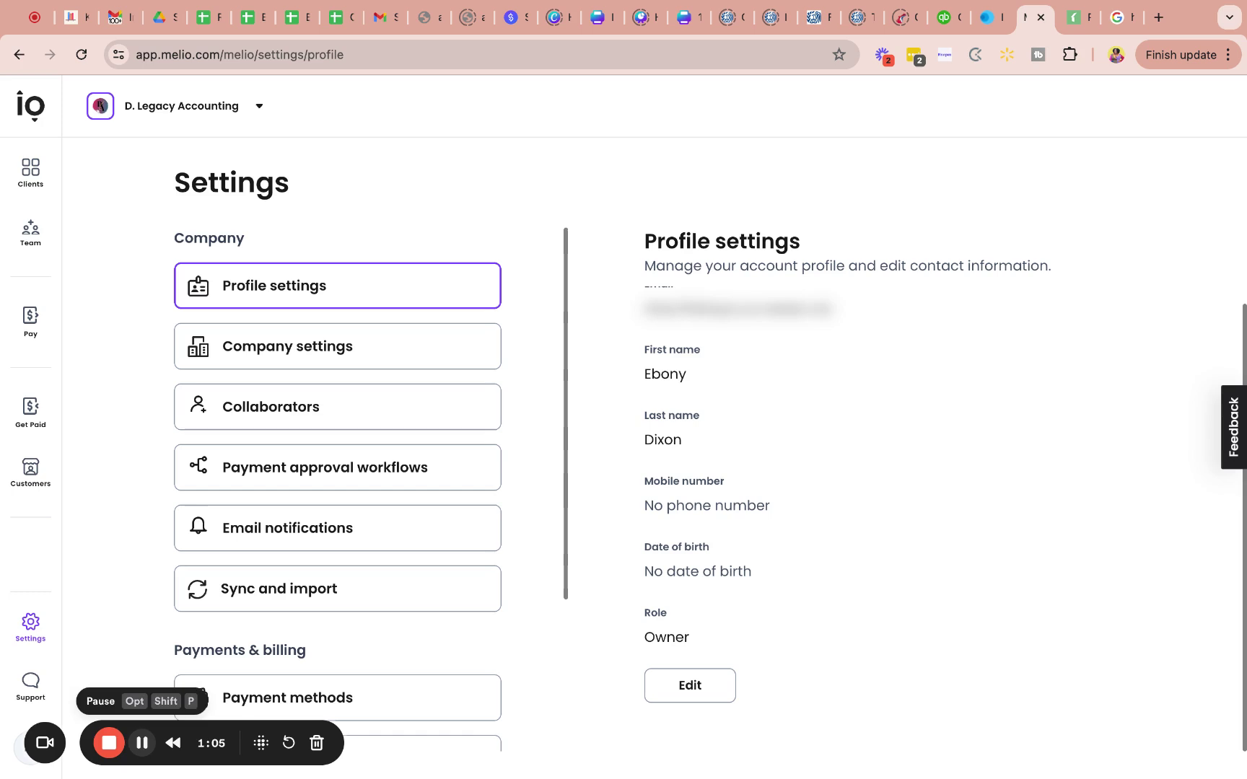
pyautogui.click(288, 346)
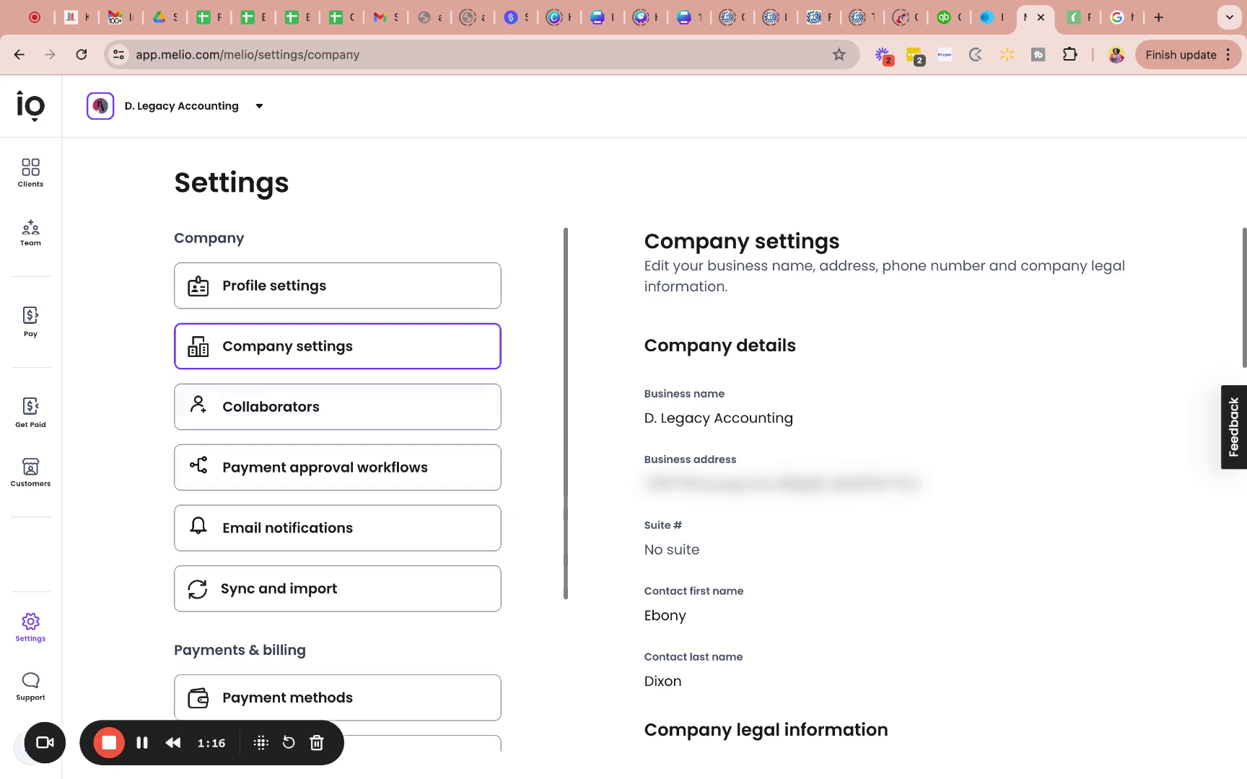
pyautogui.scroll(-2, 782, 505)
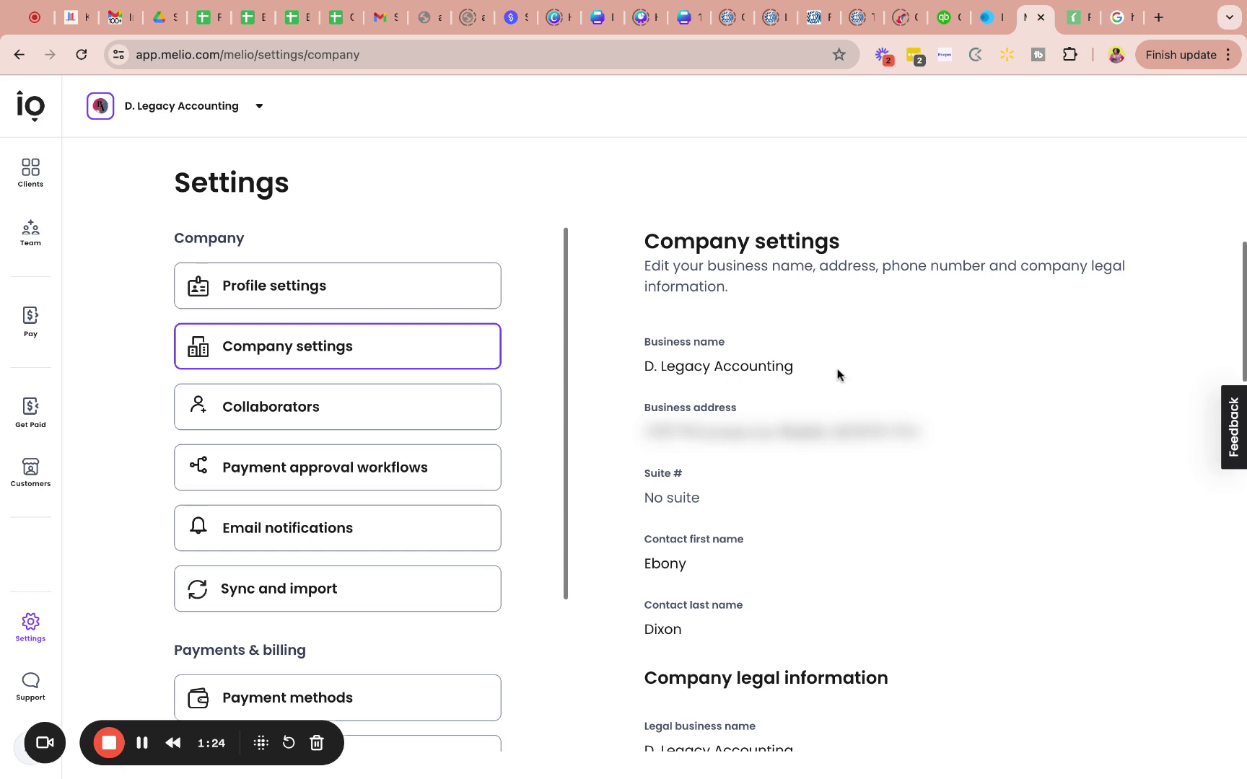
pyautogui.scroll(-1, 839, 373)
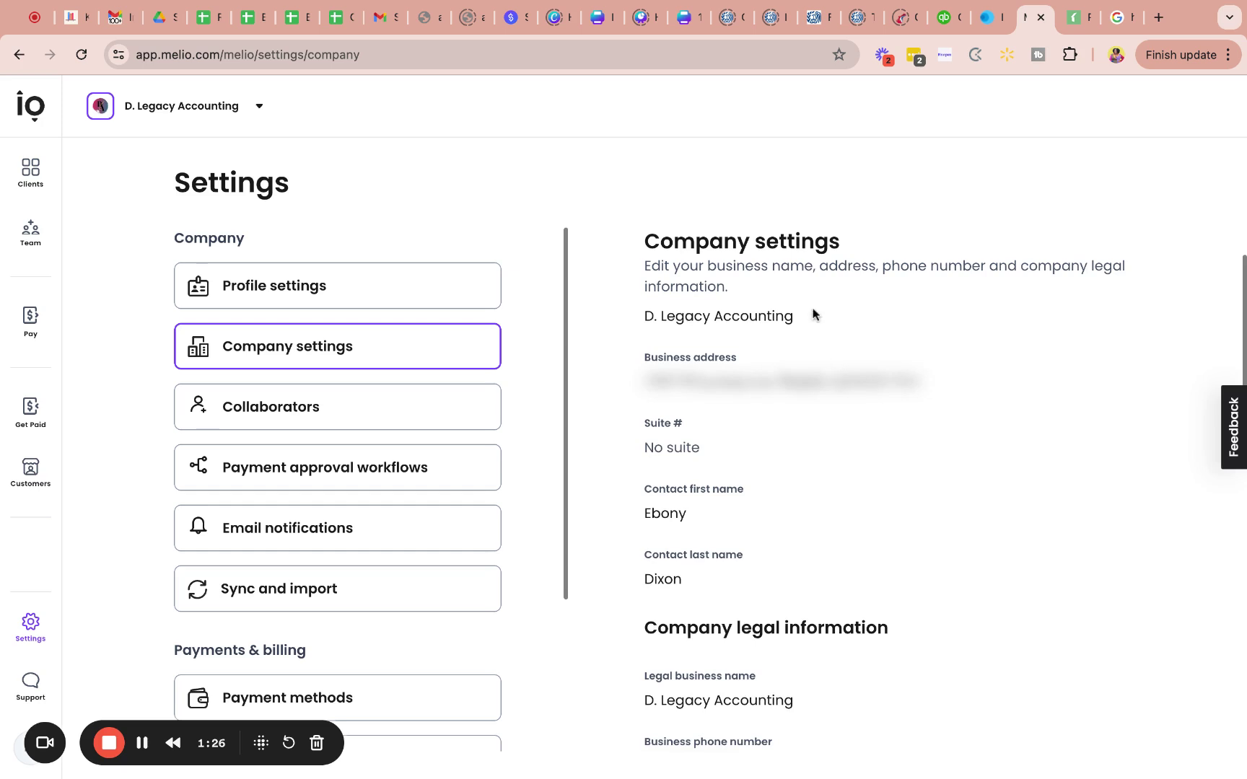
pyautogui.scroll(-2, 771, 448)
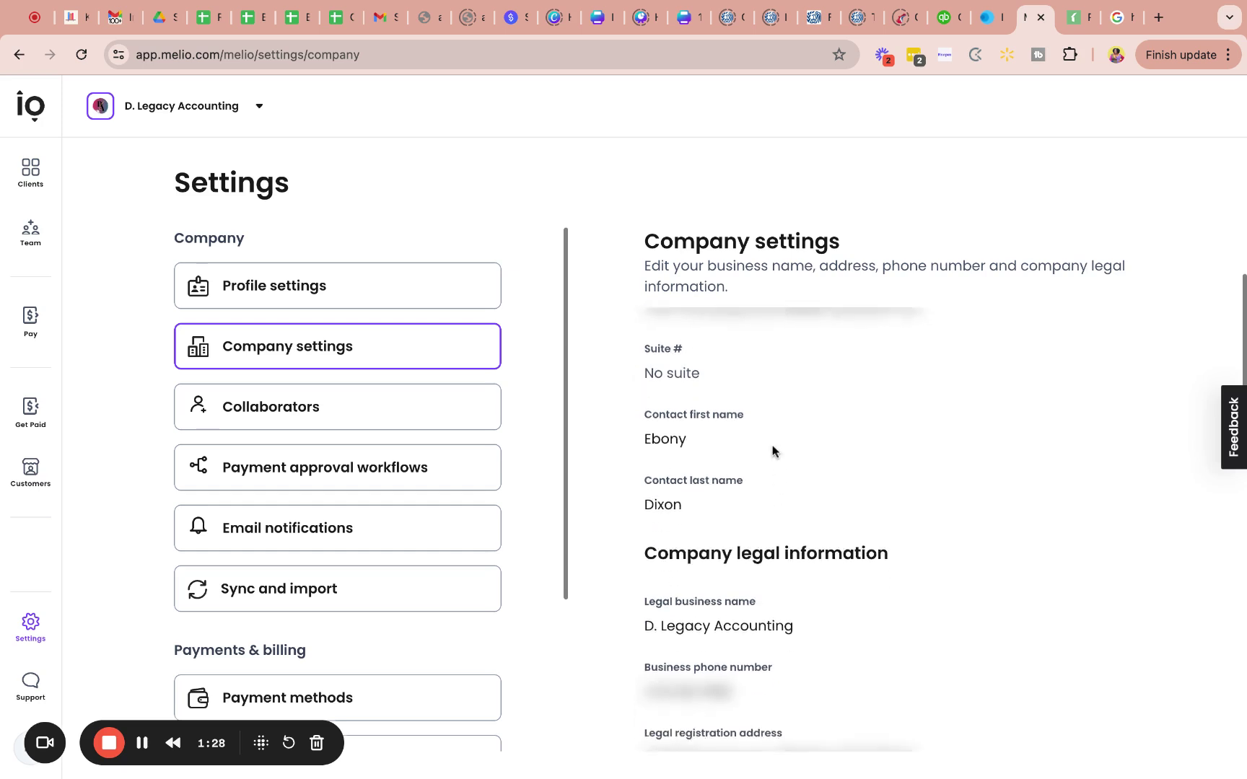
pyautogui.scroll(-2, 721, 519)
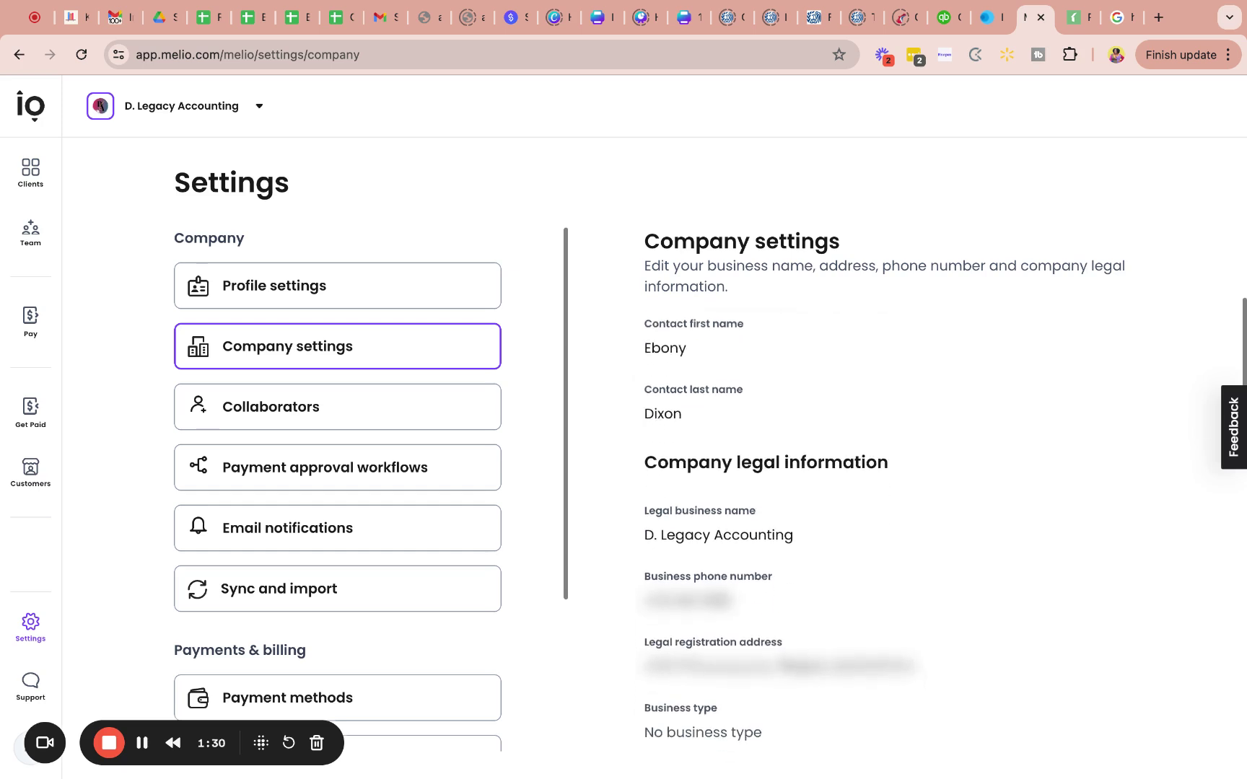
pyautogui.scroll(-3, 801, 606)
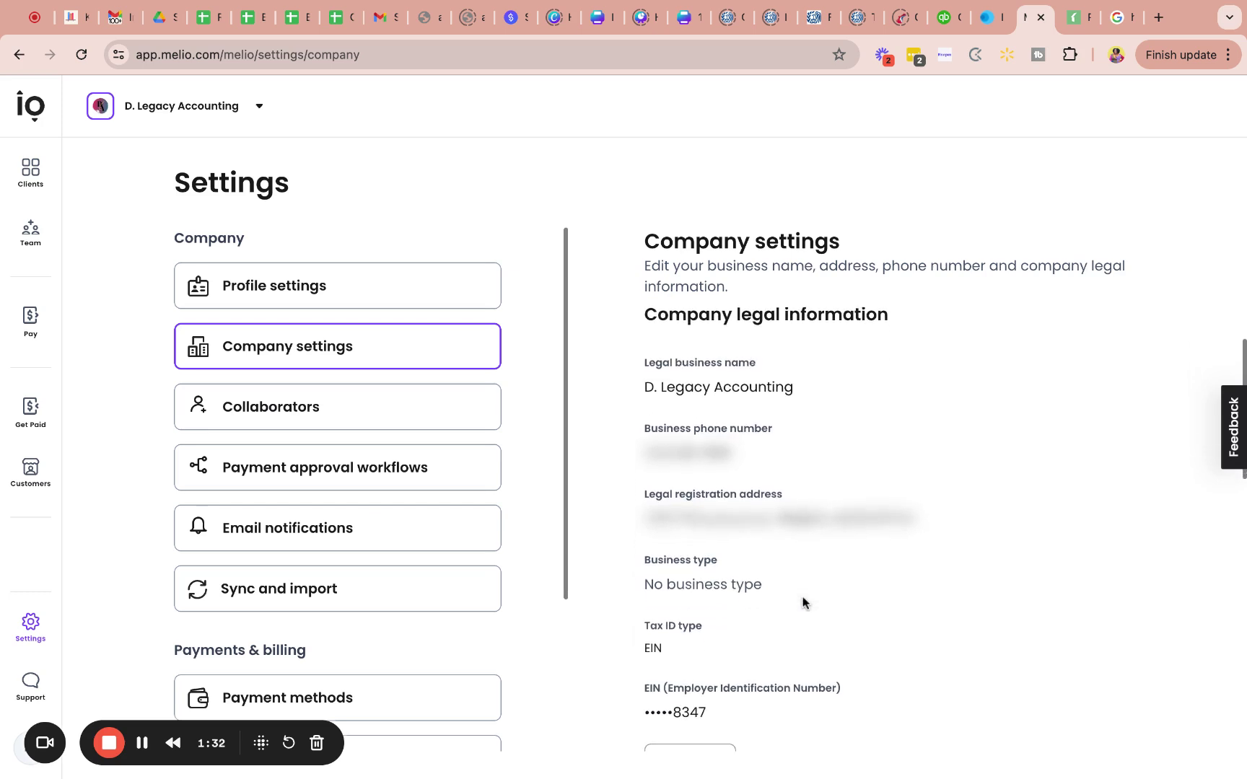
pyautogui.scroll(-1, 804, 602)
pyautogui.scroll(-2, 692, 505)
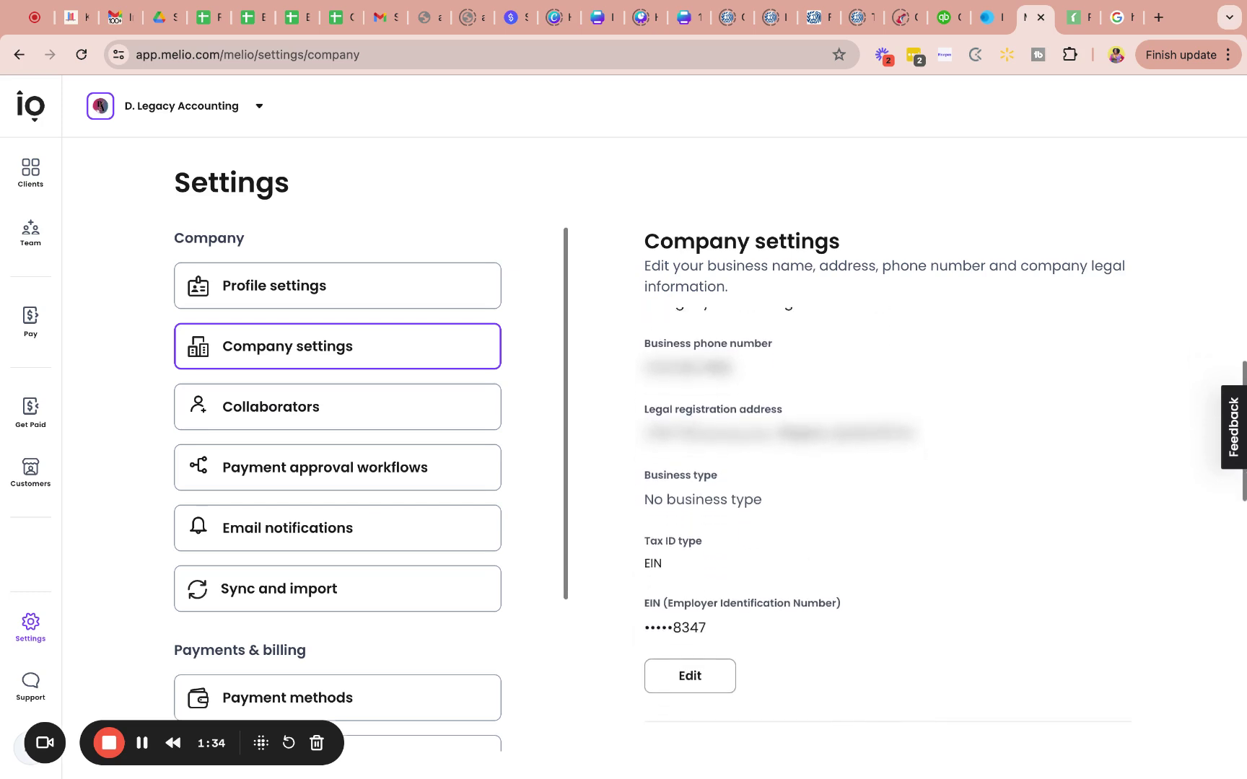
pyautogui.scroll(-4, 707, 534)
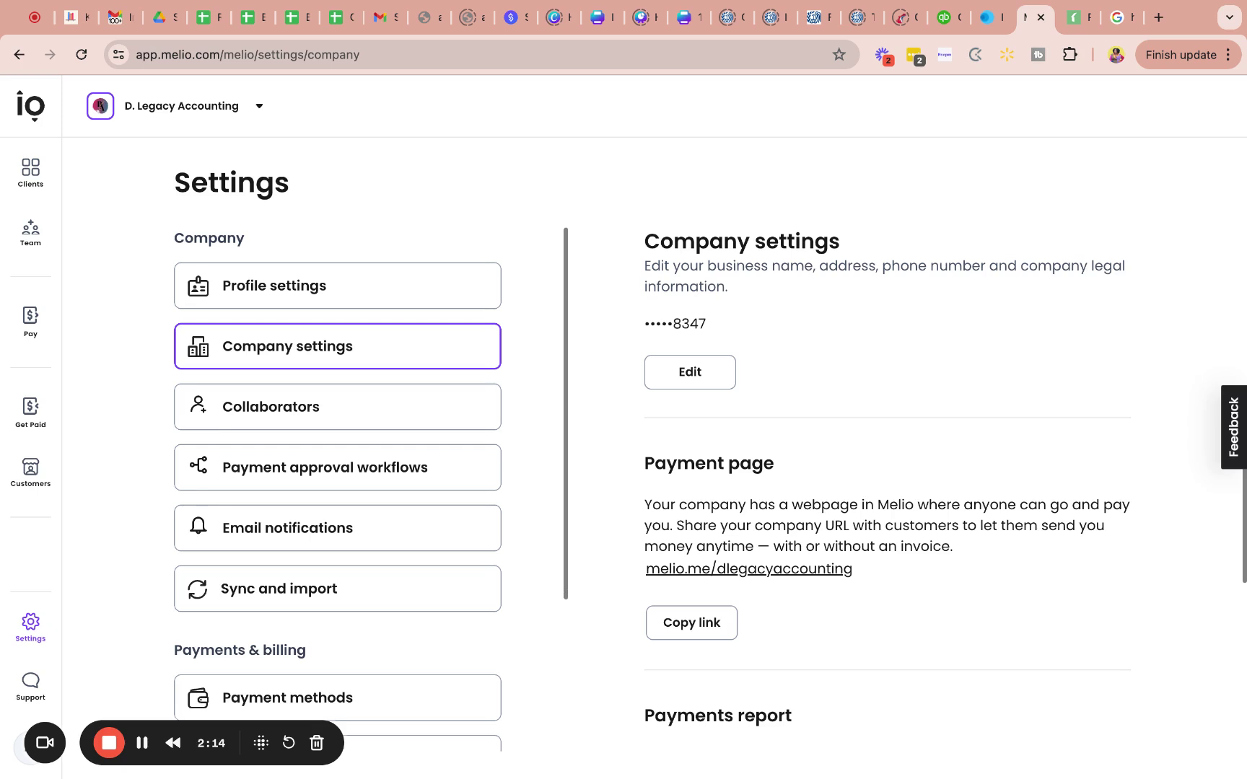
pyautogui.scroll(-3, 810, 586)
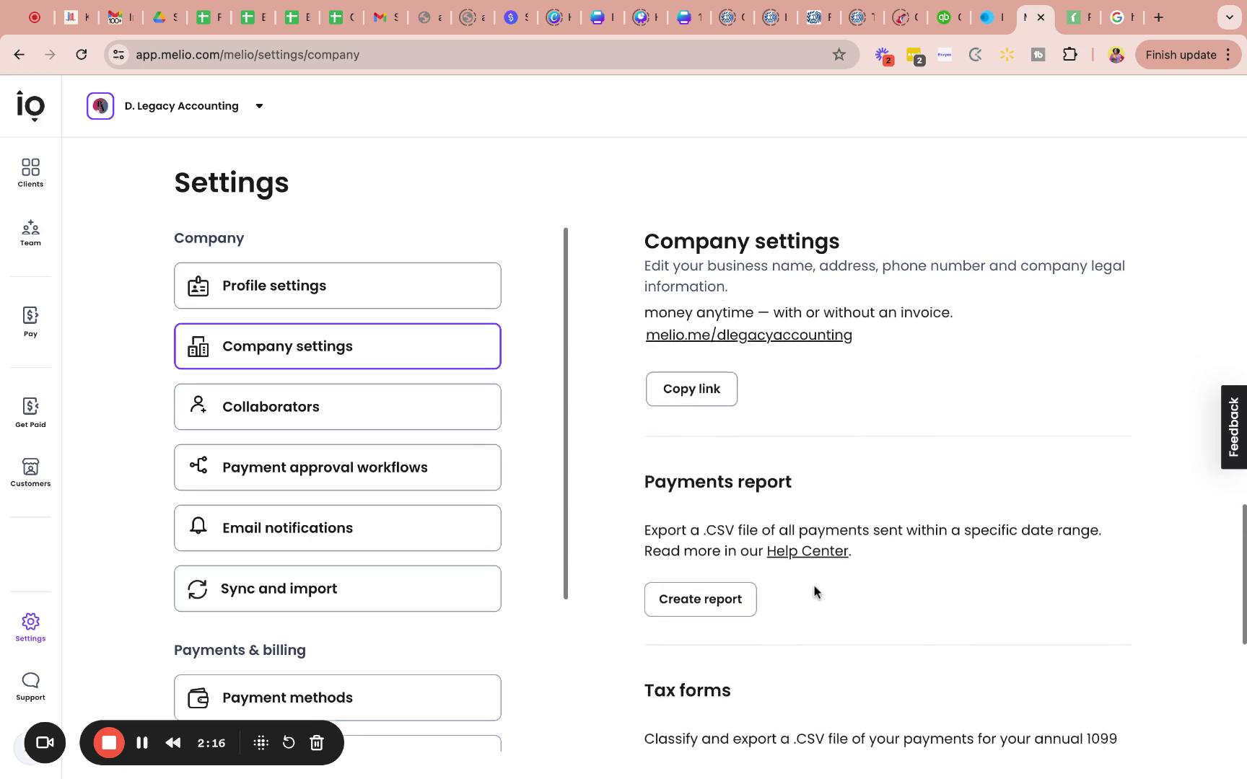
pyautogui.scroll(-1, 814, 591)
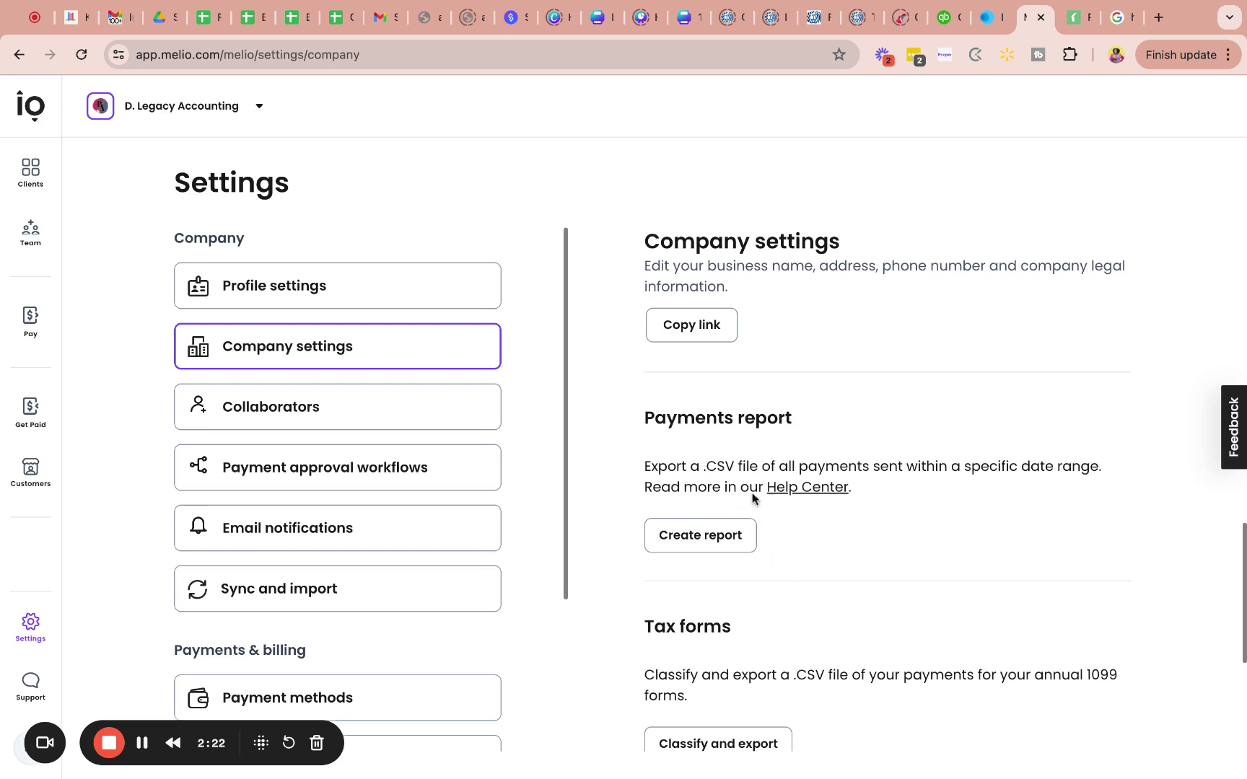
pyautogui.scroll(-3, 750, 490)
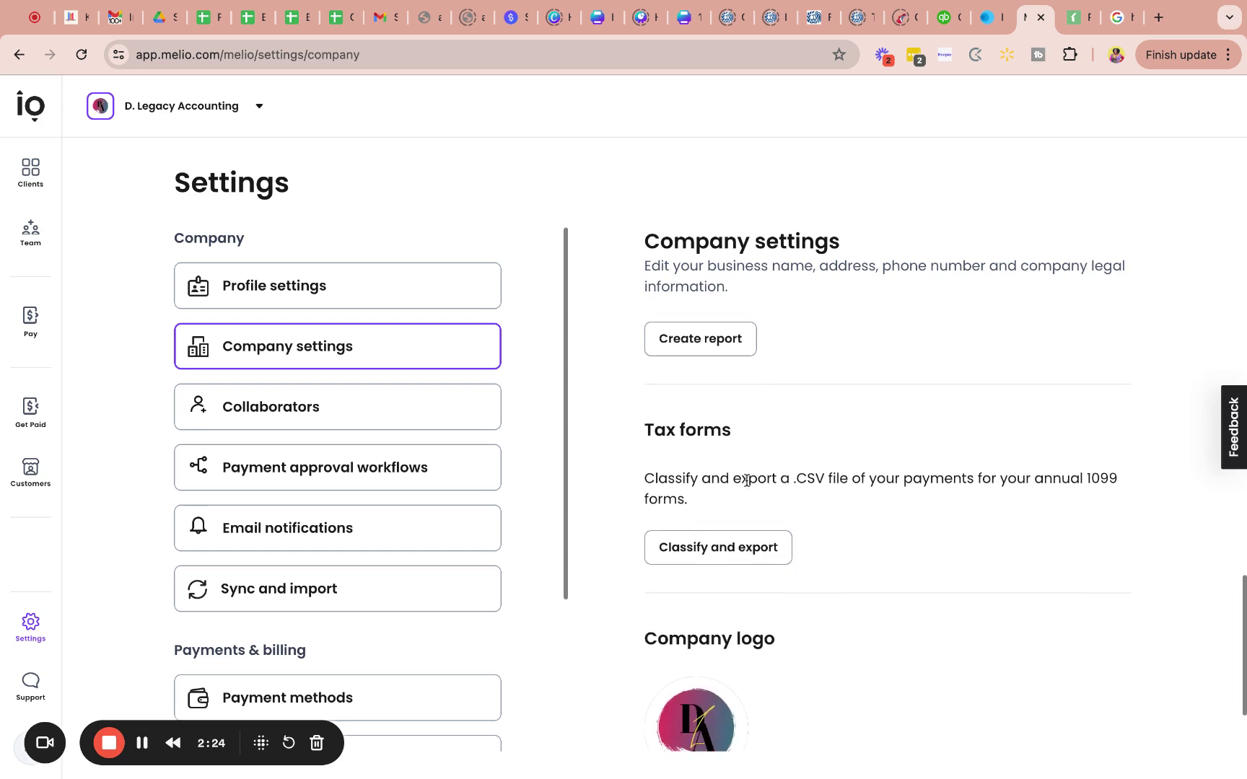
pyautogui.scroll(-2, 747, 479)
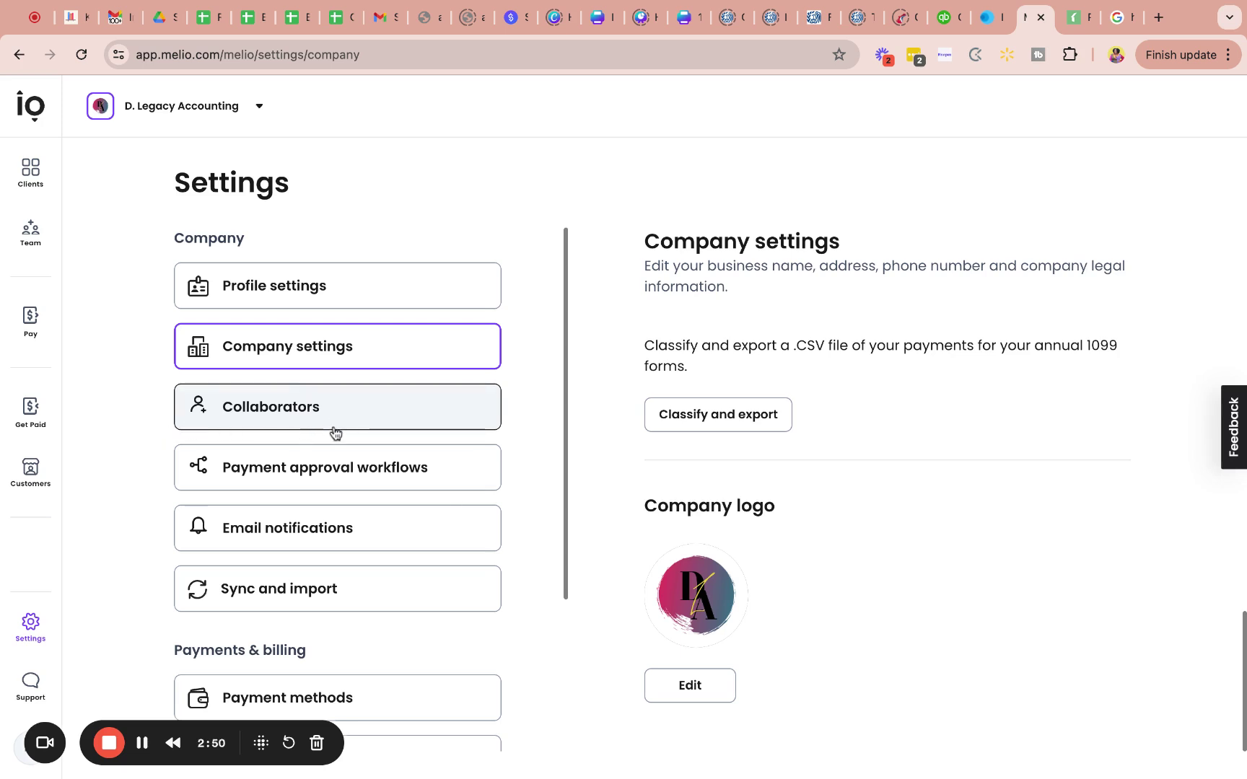
# Show the Payment approval workflows page, which has no workflows added yet.
pyautogui.click(343, 473)
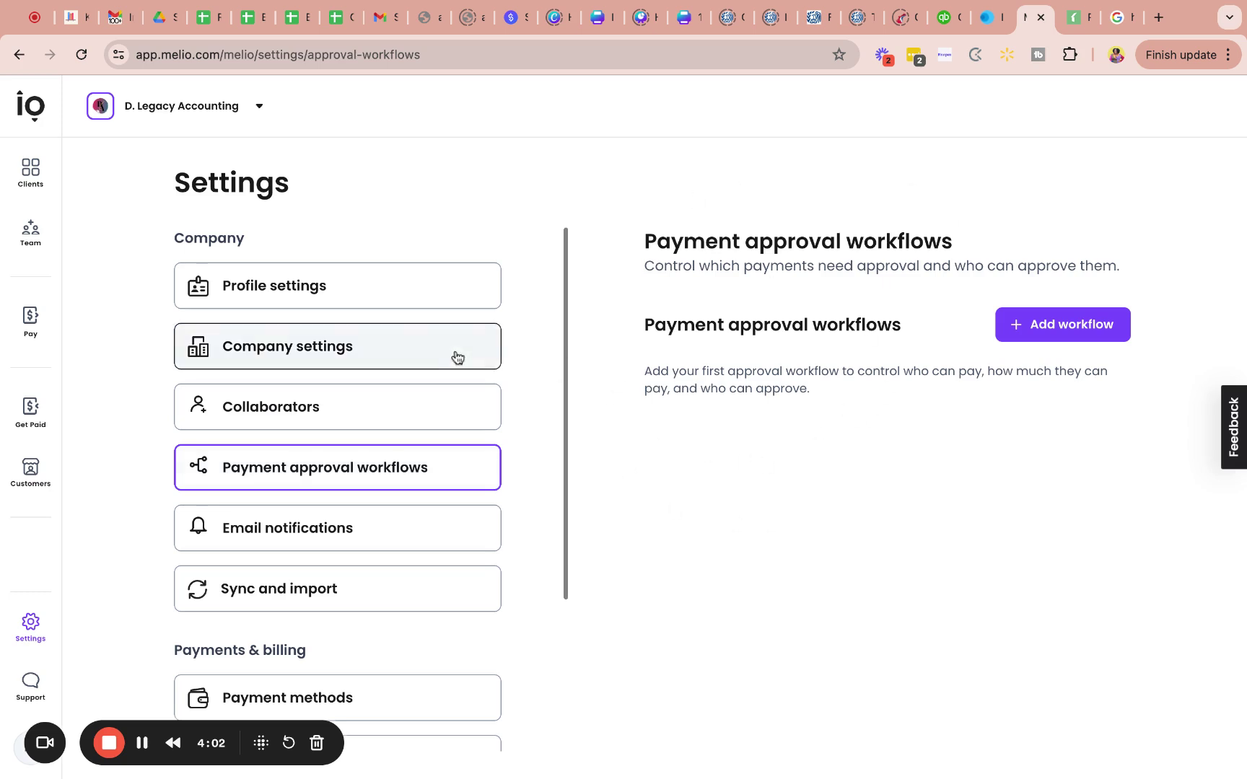
# Show the Email notifications page with all six bill and payment alerts on.
pyautogui.click(329, 521)
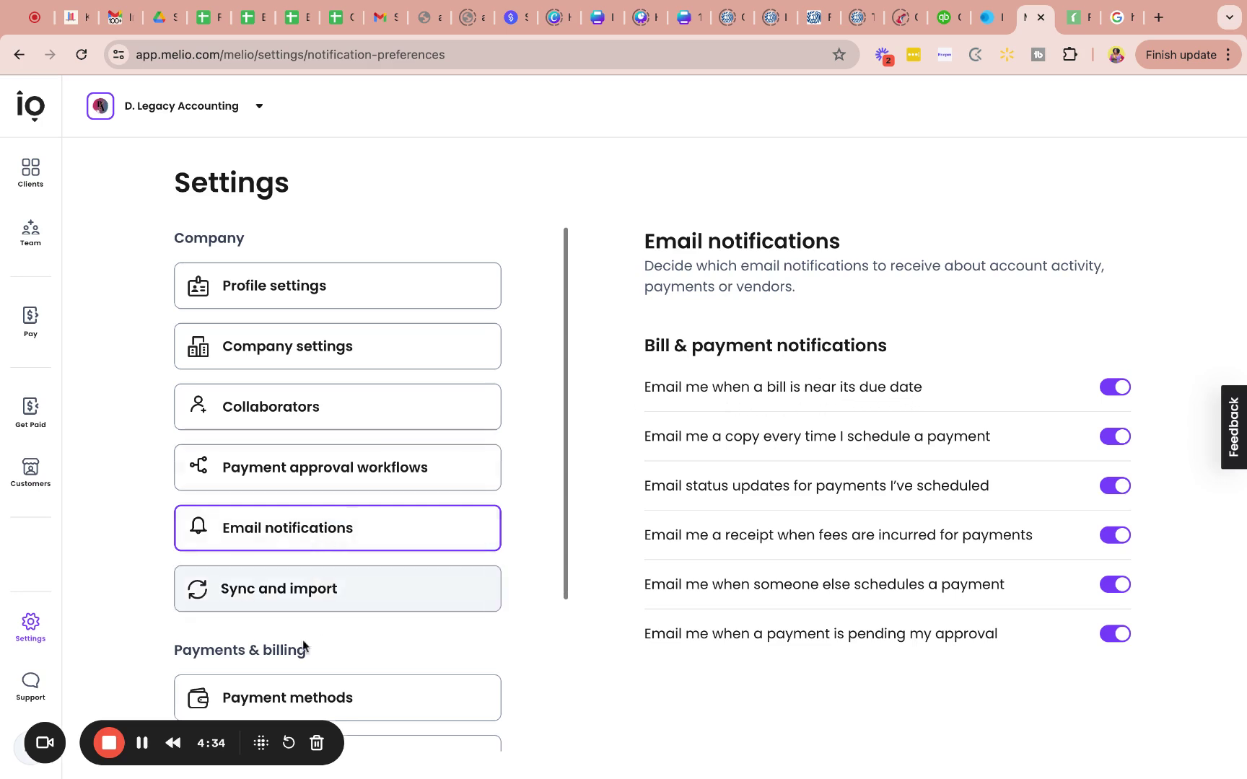
# Show Sync and import, confirming QuickBooks Online last synced July 22, 2024, 4:35 PM.
pyautogui.click(144, 750)
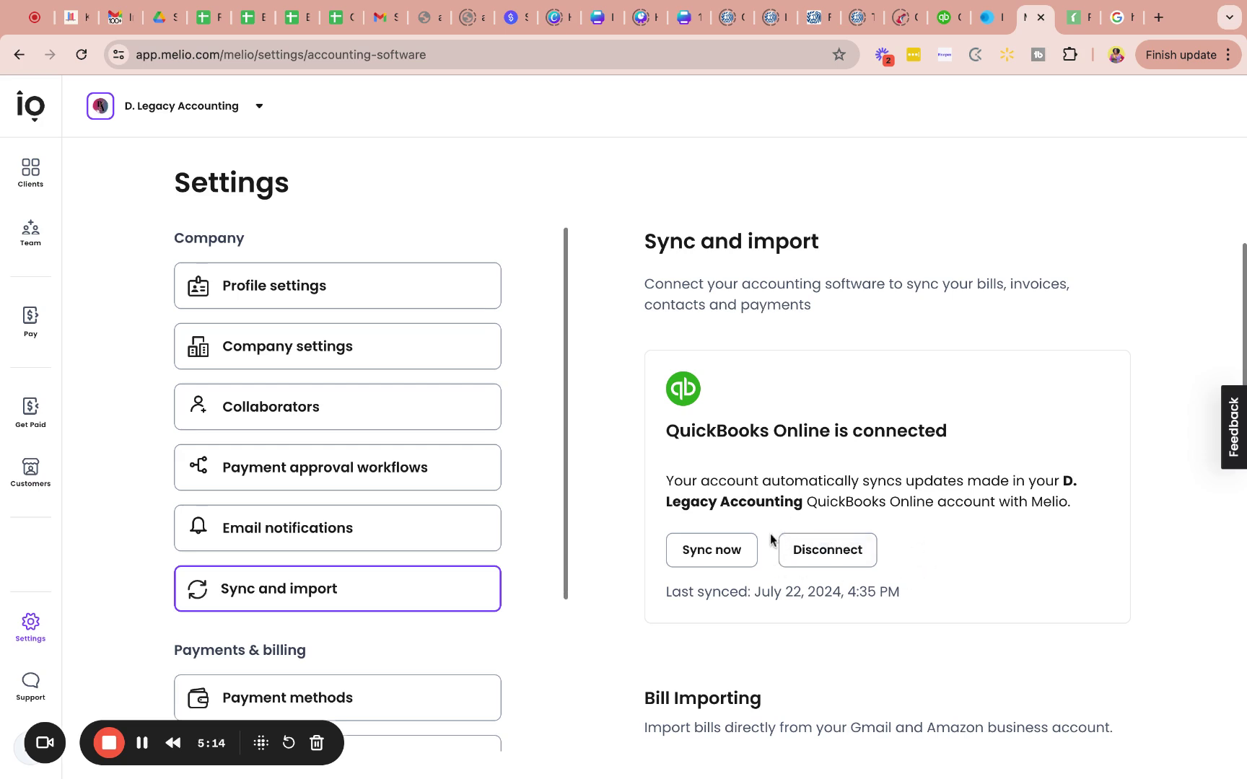
# Scroll through the Bill Importing cards for Amazon Business, Gmail and Pay Bills email.
pyautogui.scroll(-5, 770, 540)
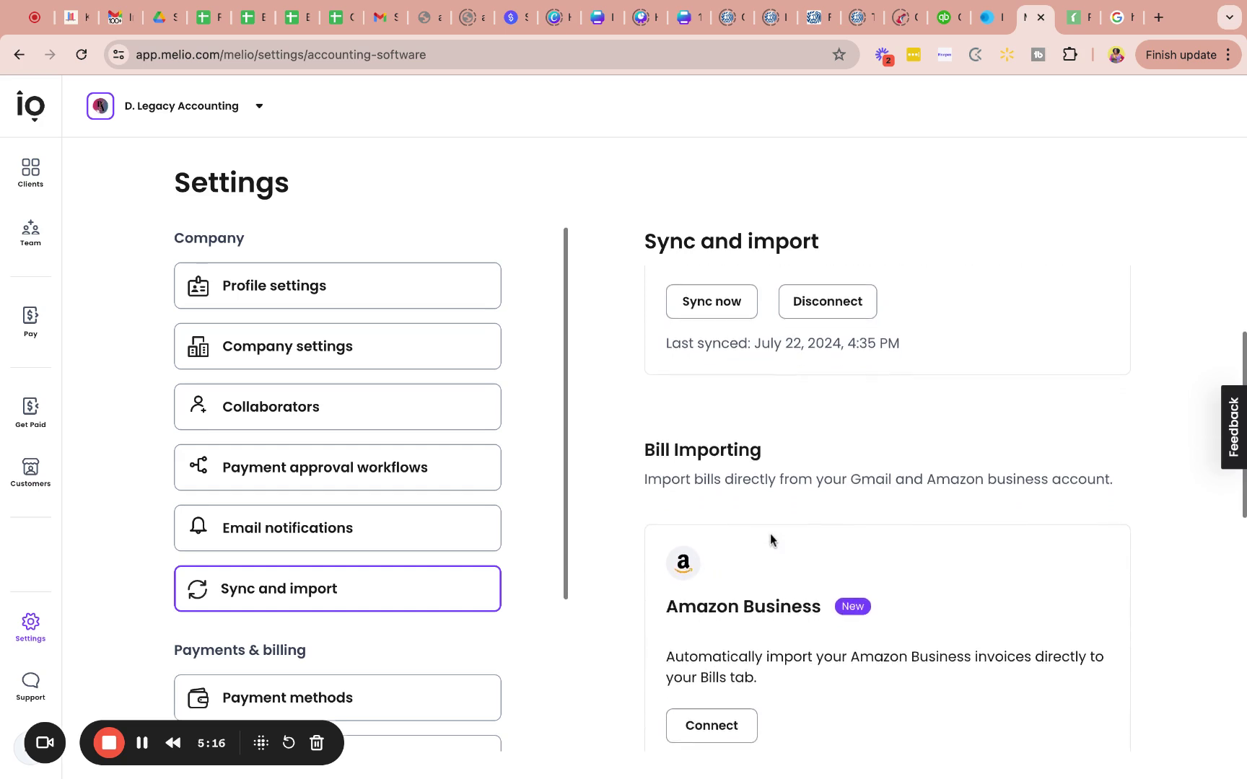
pyautogui.scroll(-4, 769, 532)
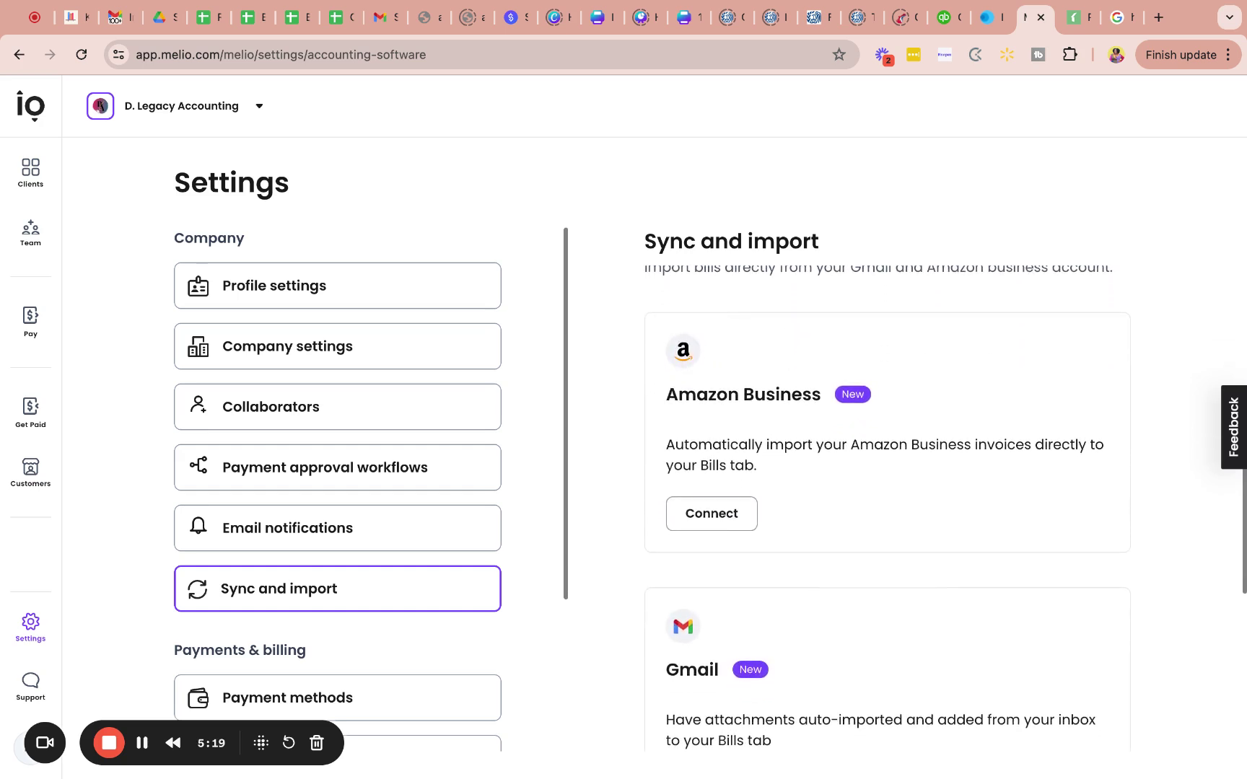
pyautogui.scroll(-1, 888, 506)
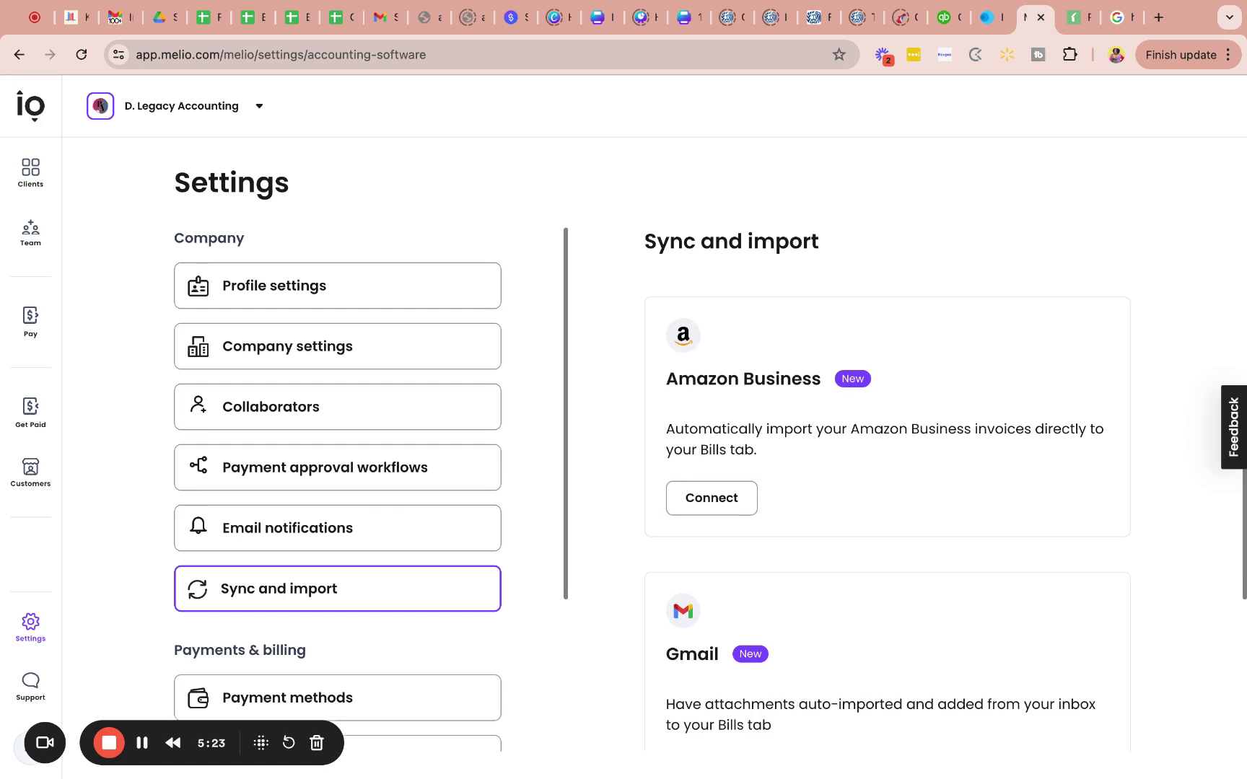
pyautogui.scroll(-5, 888, 505)
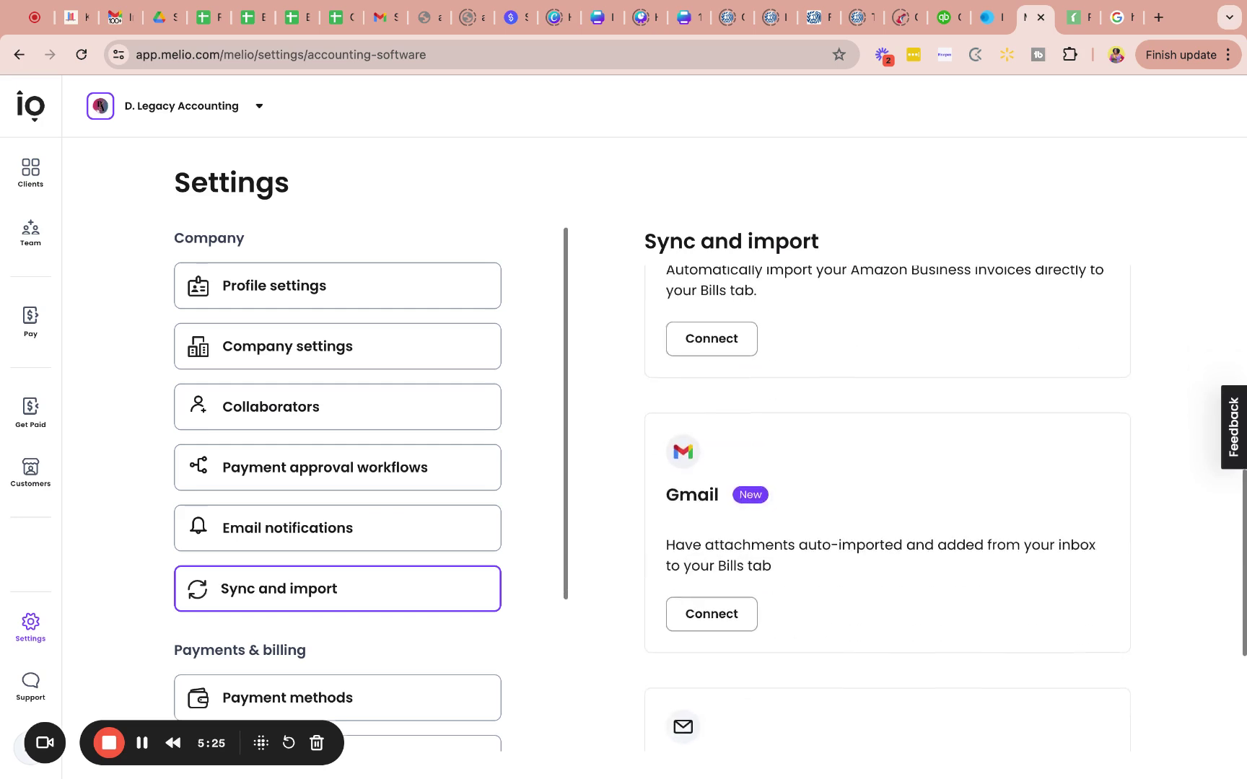
pyautogui.scroll(-3, 748, 447)
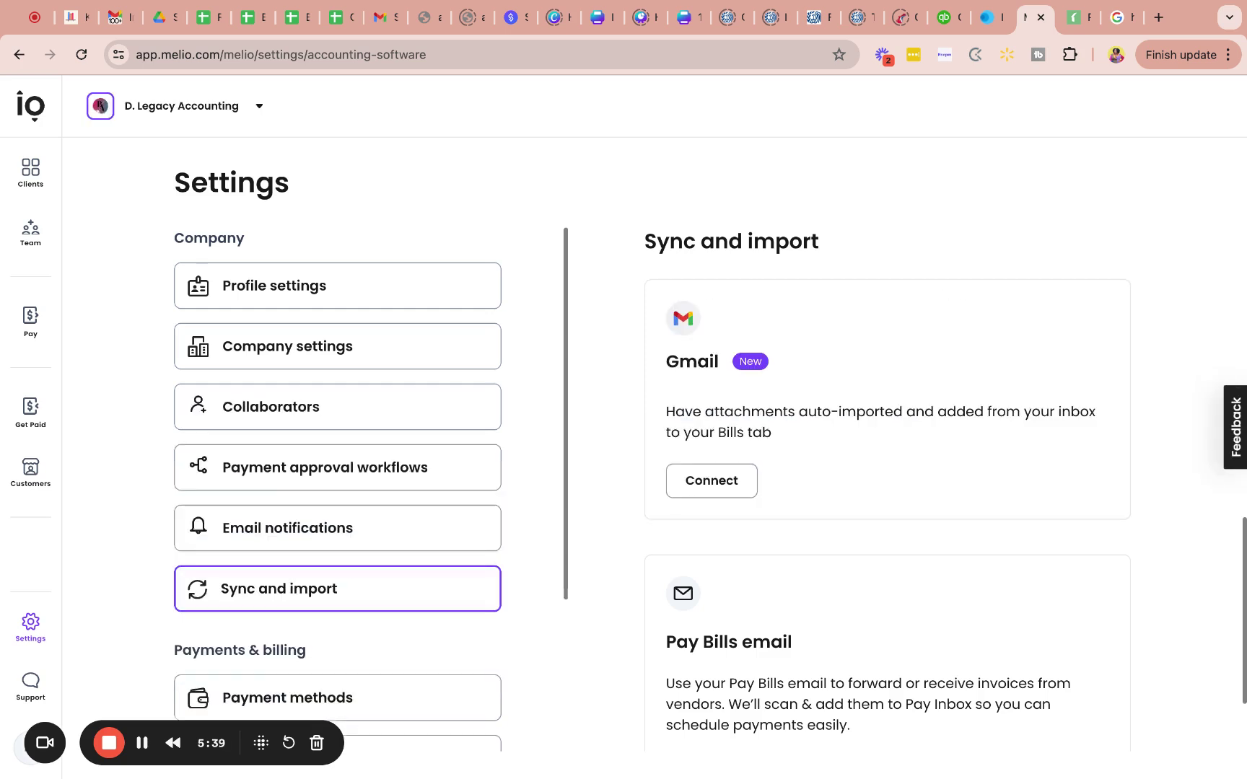
# Reveal the Pay Bills email forwarding address and its Copy email button.
pyautogui.scroll(-2, 859, 442)
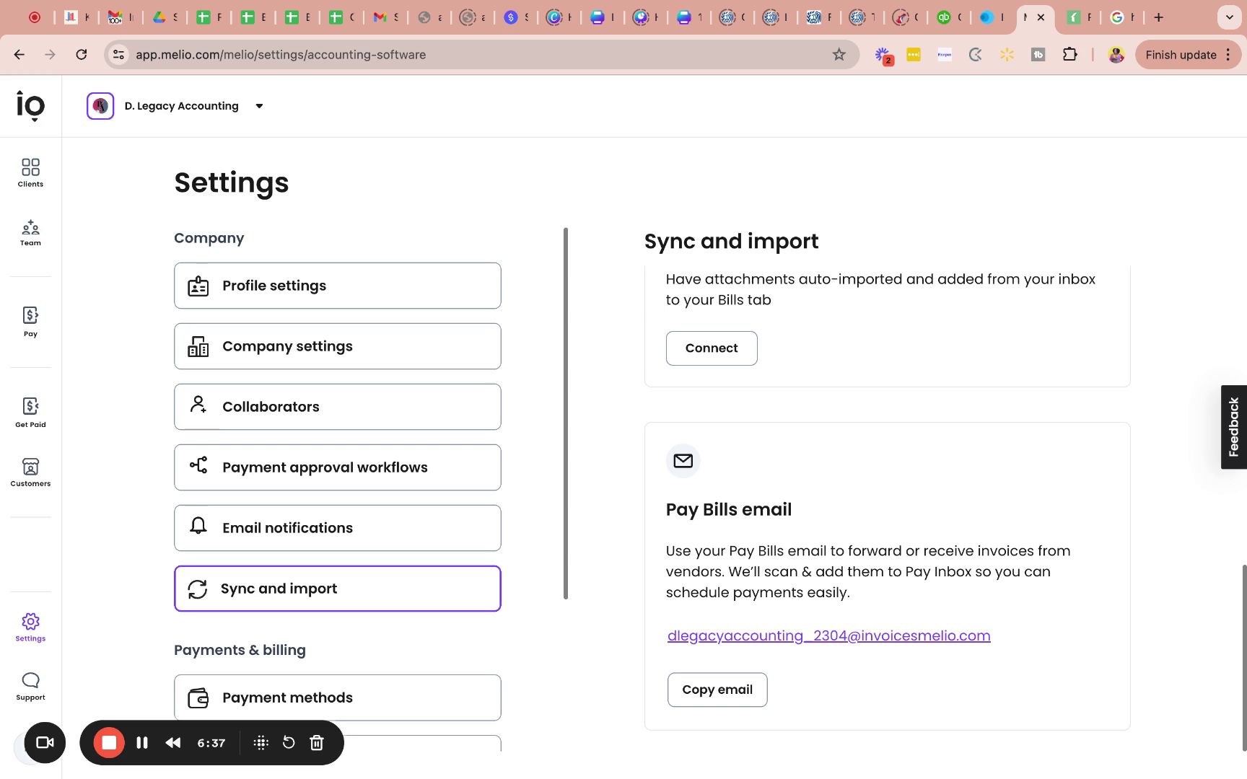
pyautogui.scroll(-1, 519, 570)
# Scroll the Settings list down to reach Payment methods.
pyautogui.scroll(-3, 520, 569)
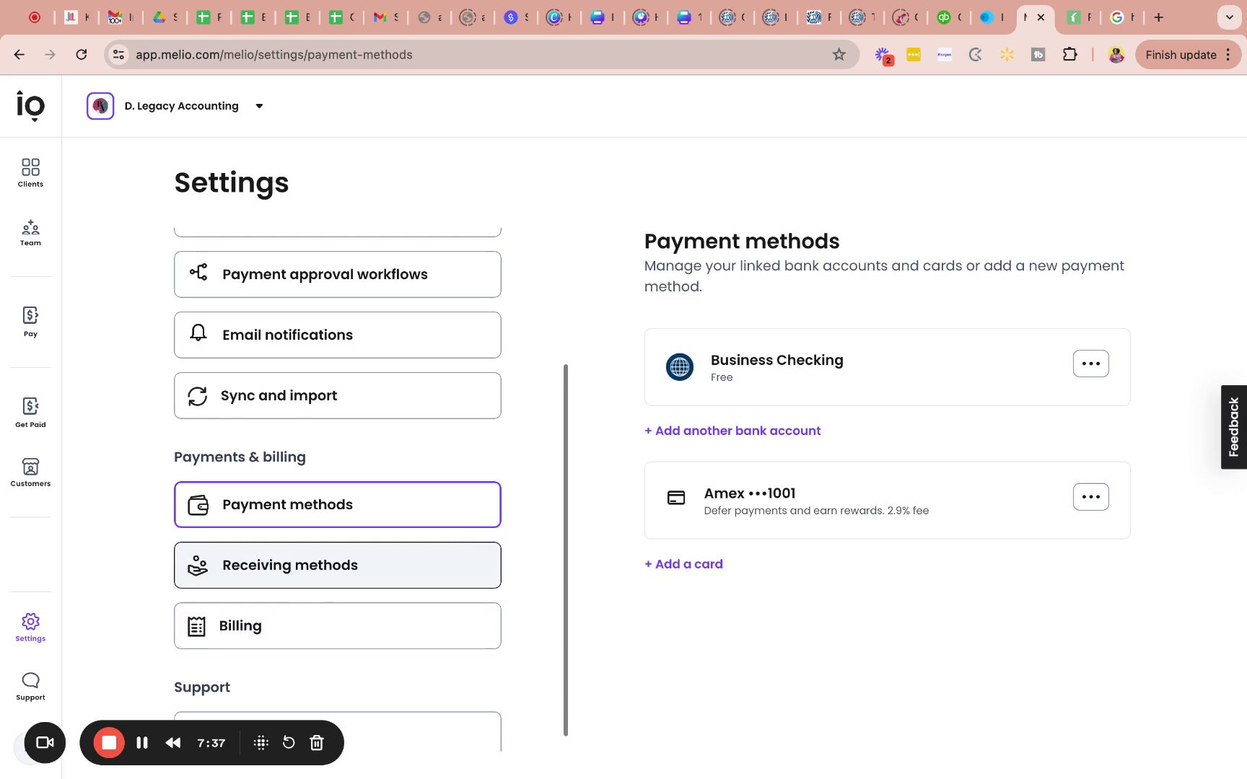
# Open Receiving methods and scroll to the bank account and credit card fee options.
pyautogui.click(287, 577)
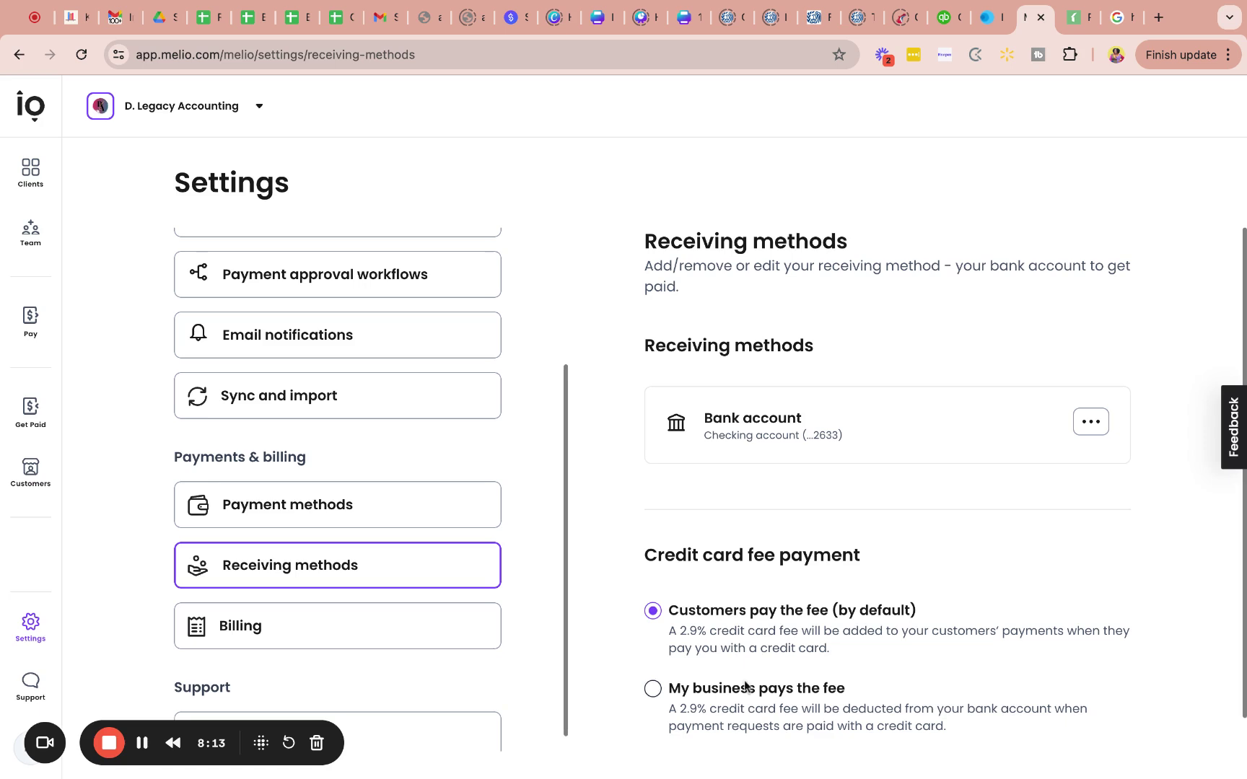
pyautogui.scroll(-1, 746, 686)
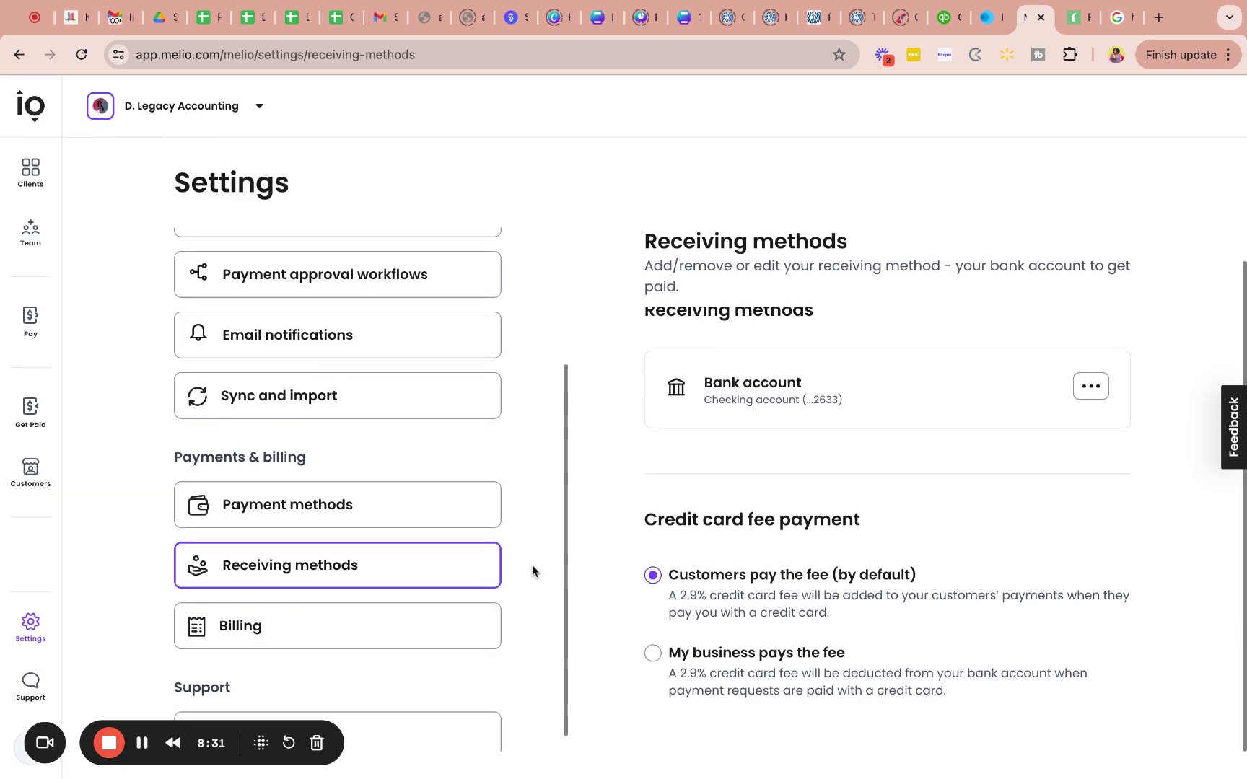
pyautogui.scroll(-1, 647, 618)
# Open Support settings showing the product tour, help articles and chat option.
pyautogui.click(181, 718)
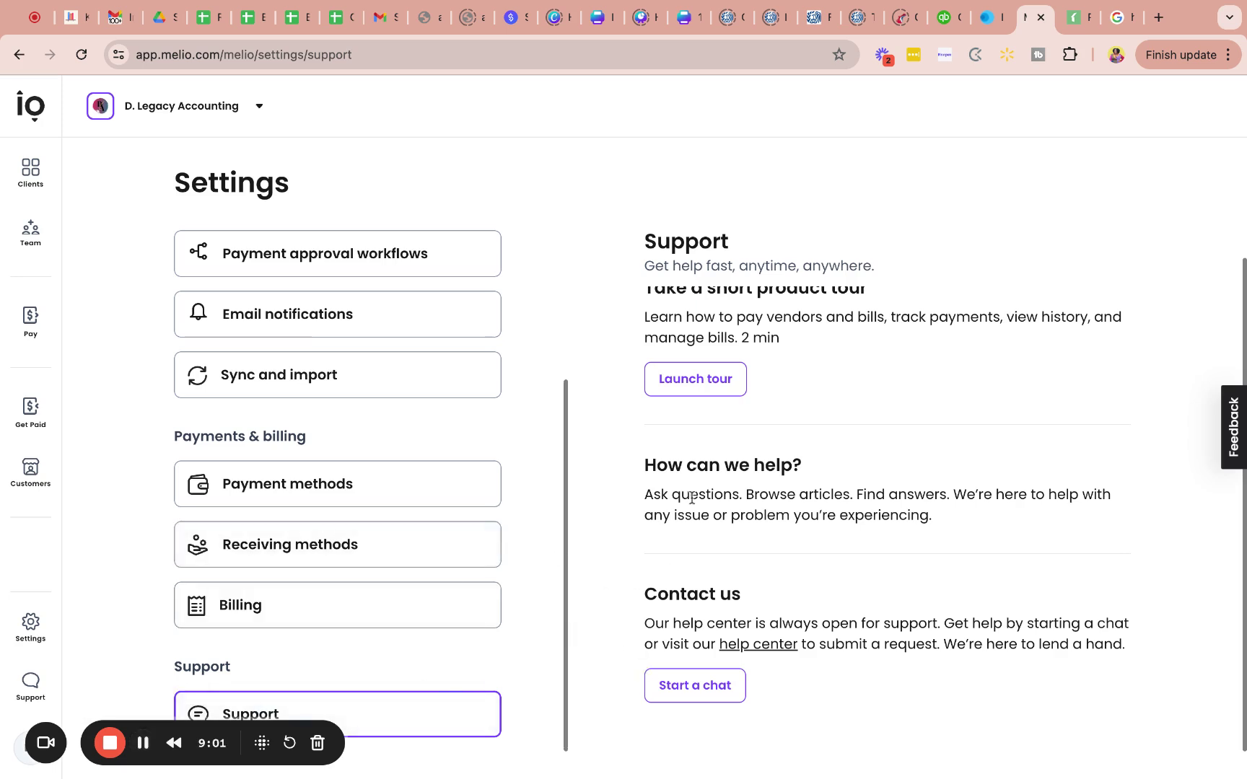
pyautogui.scroll(1, 691, 497)
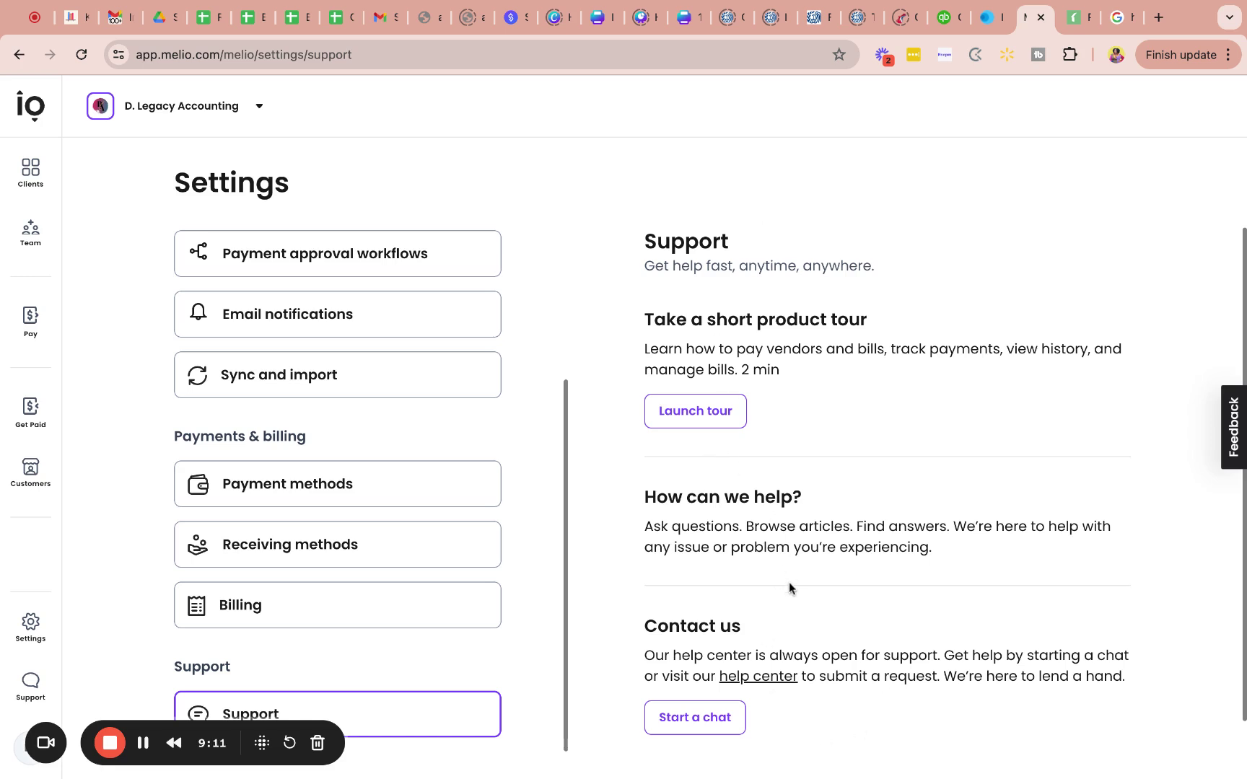
pyautogui.scroll(-1, 789, 583)
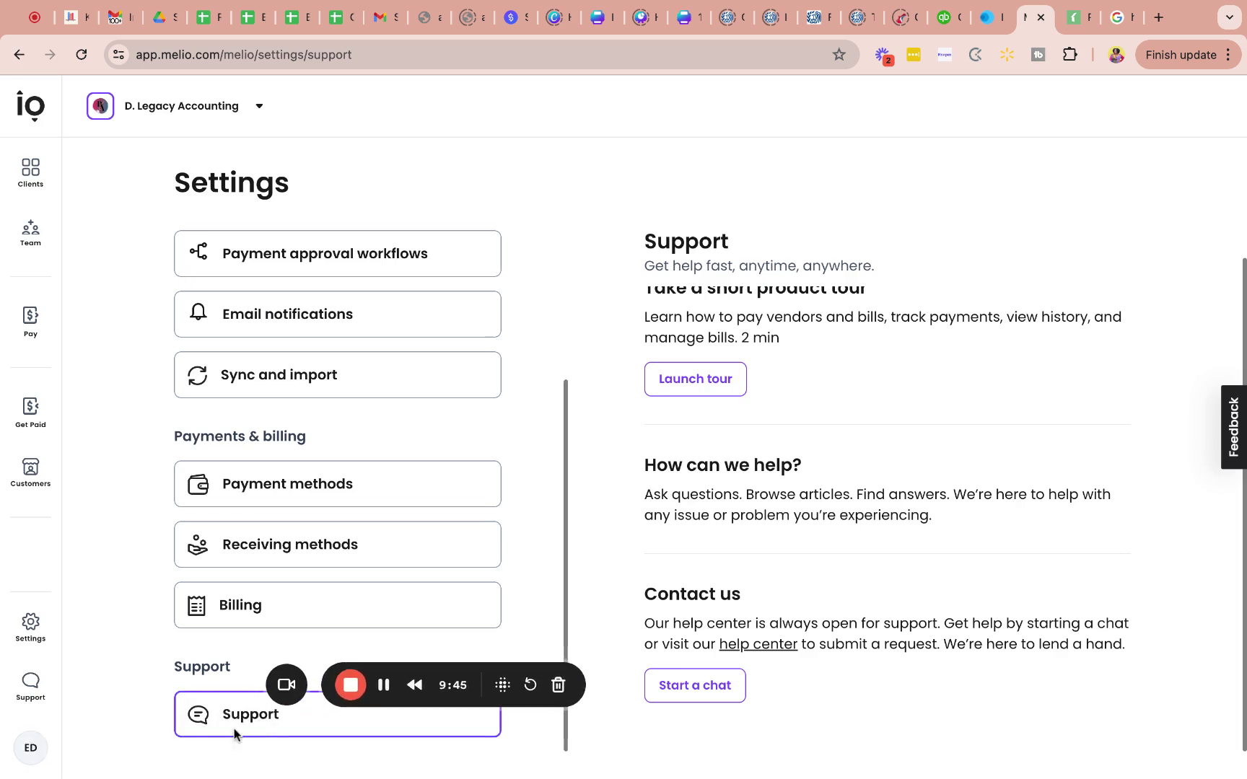
# Show the account menu with Profile settings and Logout, settings list back at the top.
pyautogui.click(43, 754)
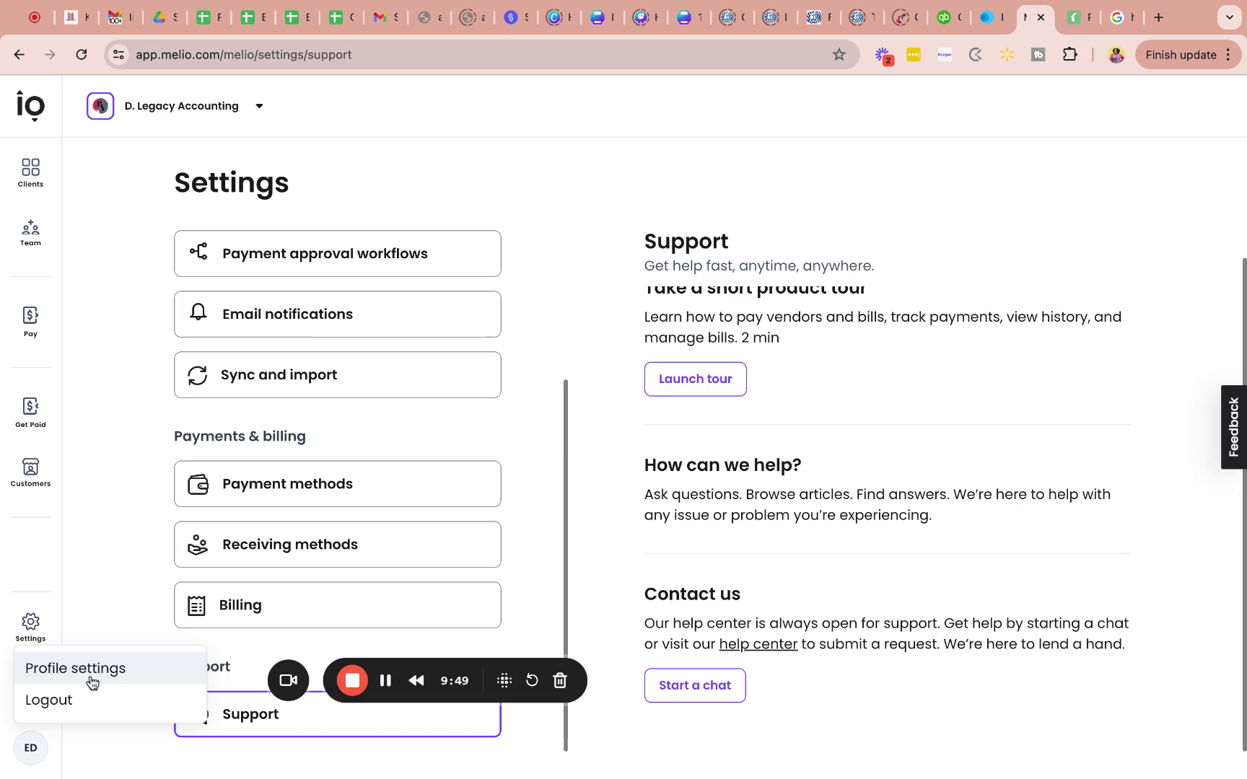
pyautogui.scroll(1, 354, 457)
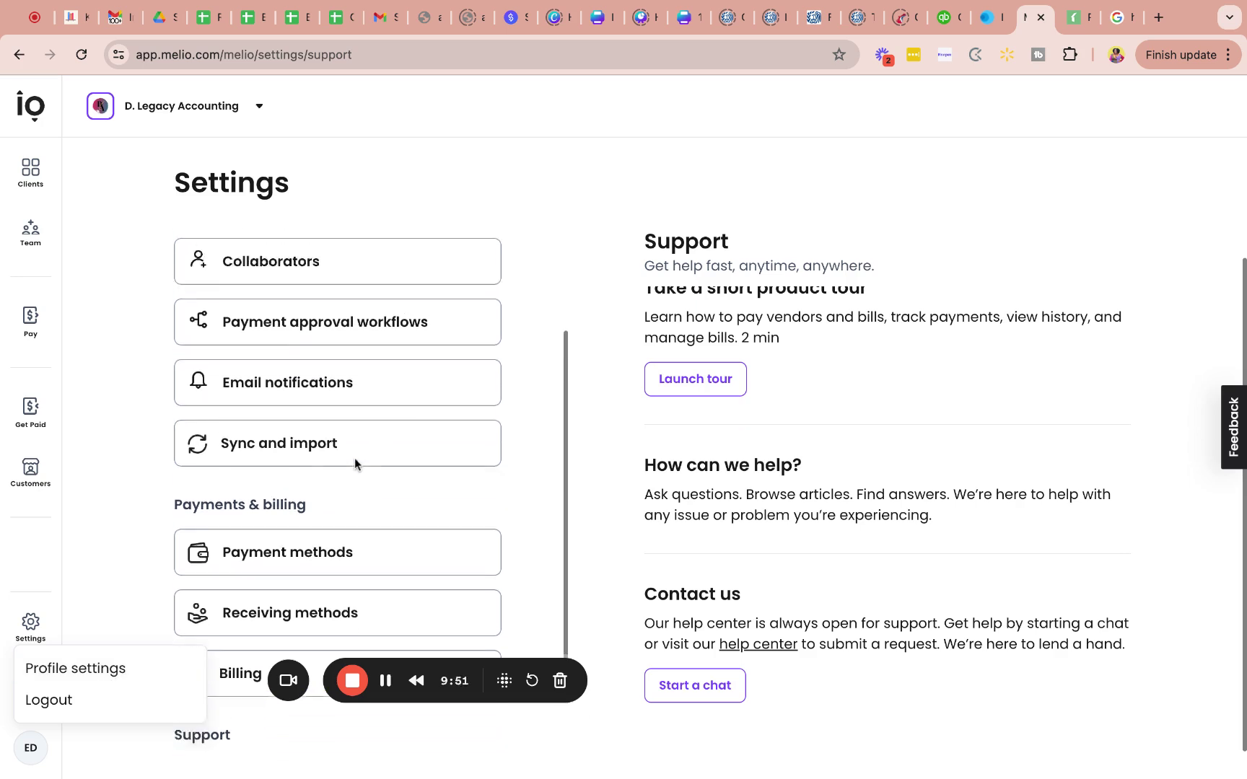
pyautogui.scroll(2, 354, 457)
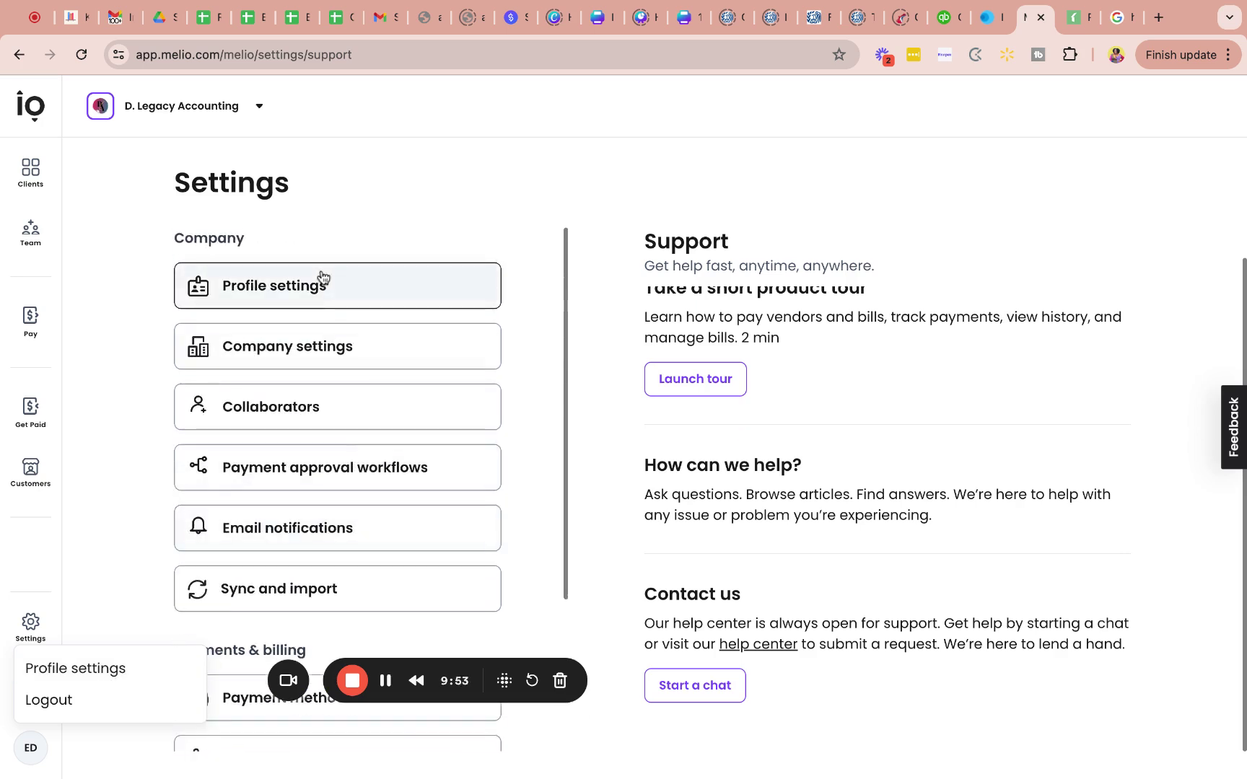